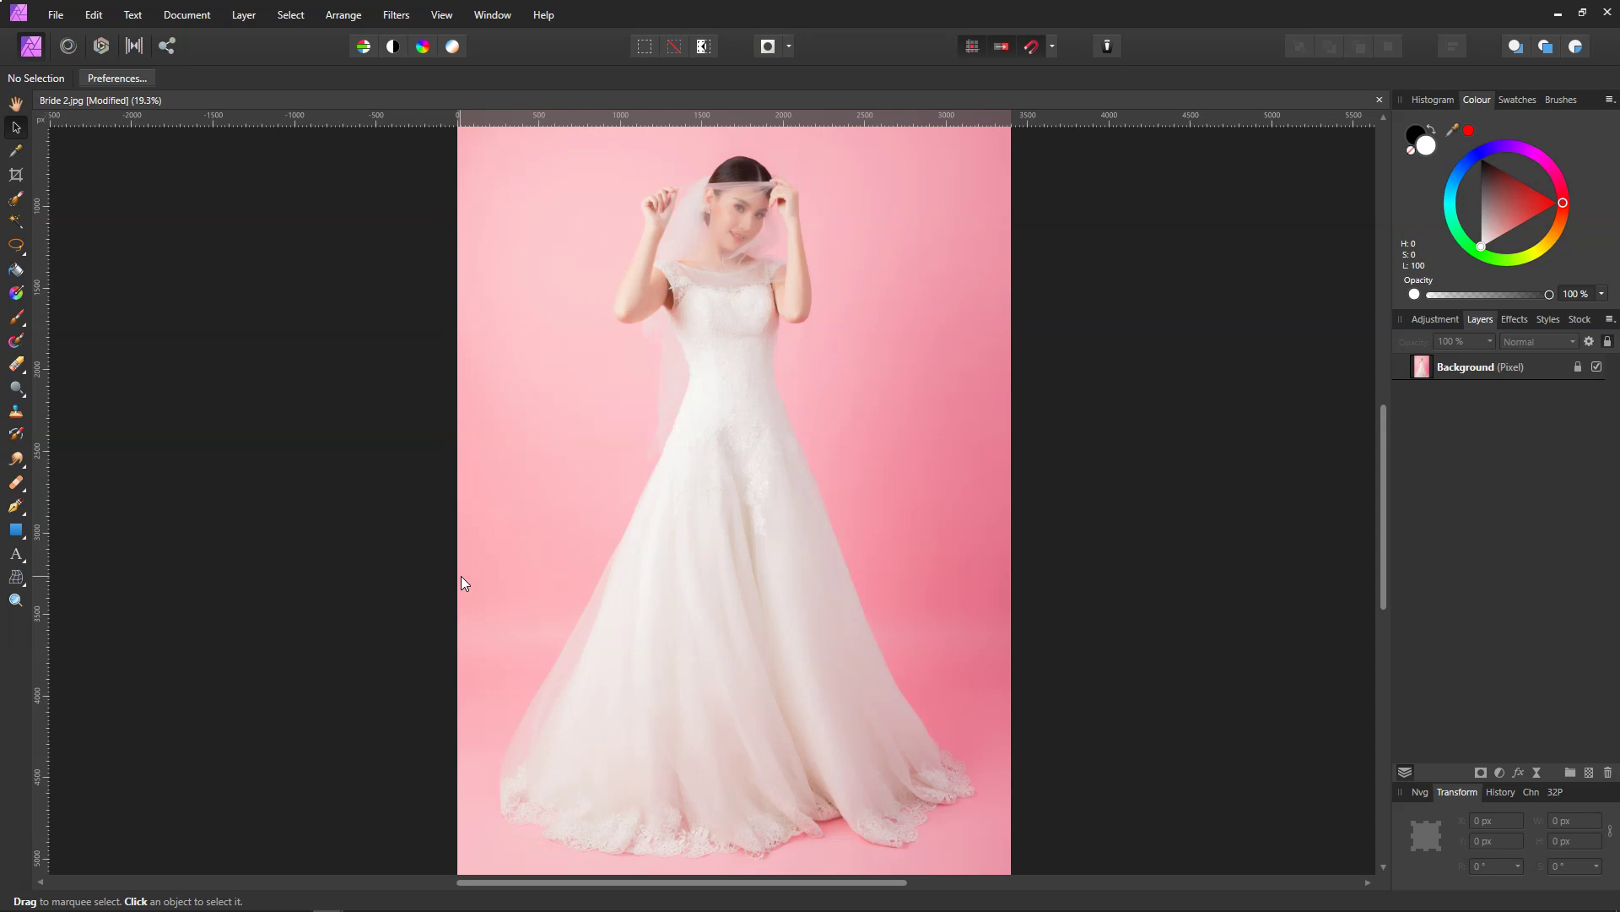
Step: Pick the 98.4 px Selection Brush with Snap to edges and Soft edges, targeting the Background layer
{"action": "left_click", "coordinate": [15, 203]}
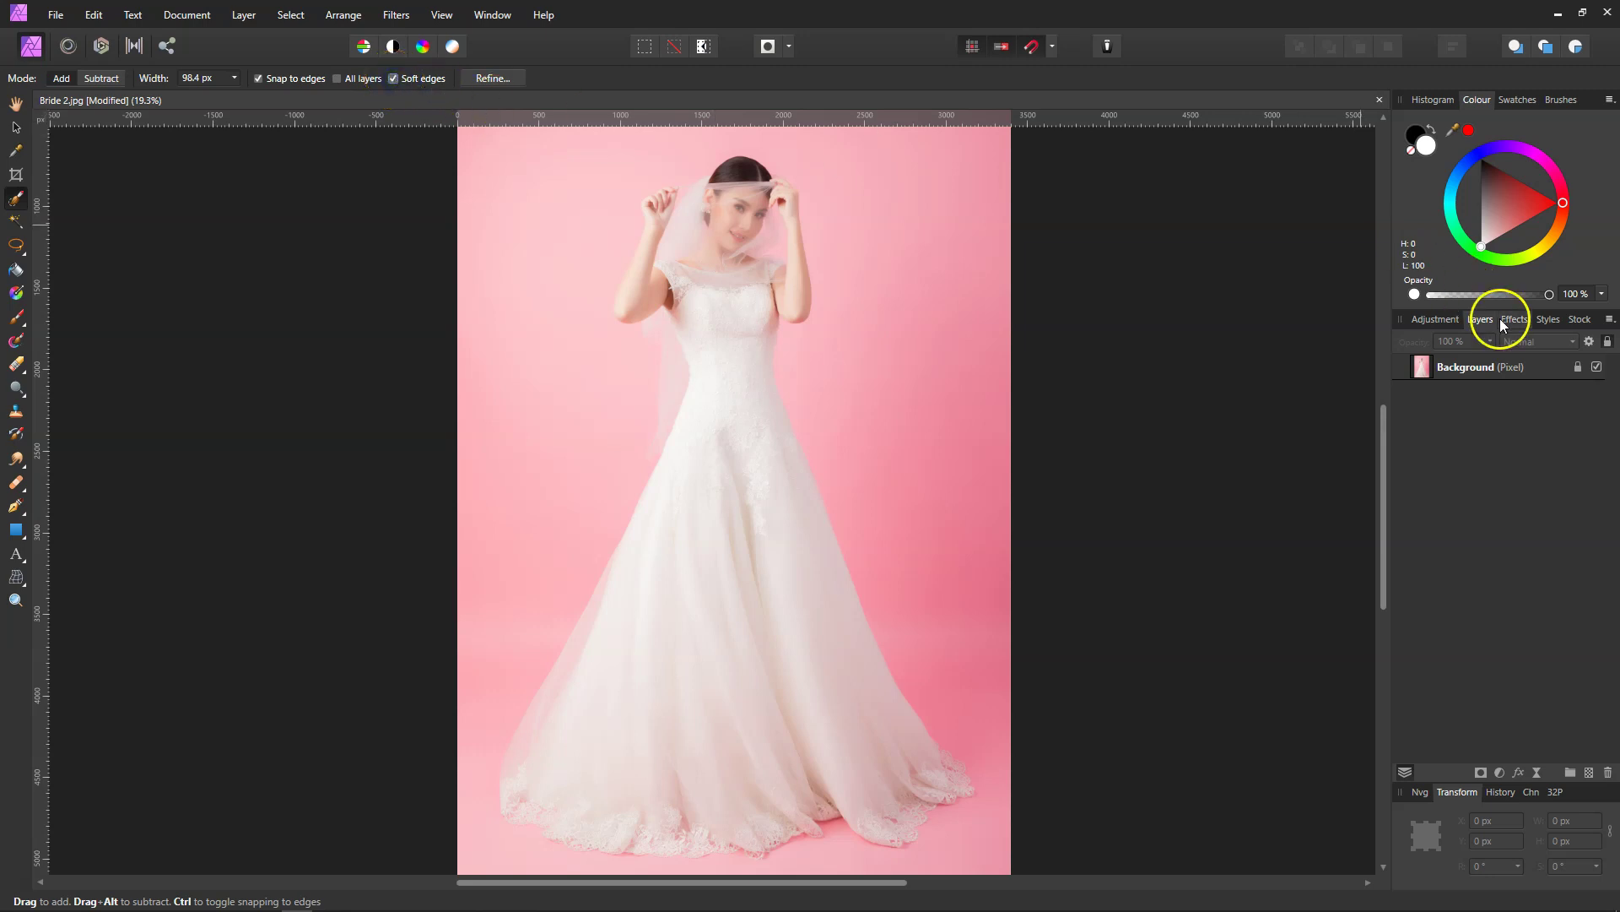
{"action": "left_click", "coordinate": [1505, 367]}
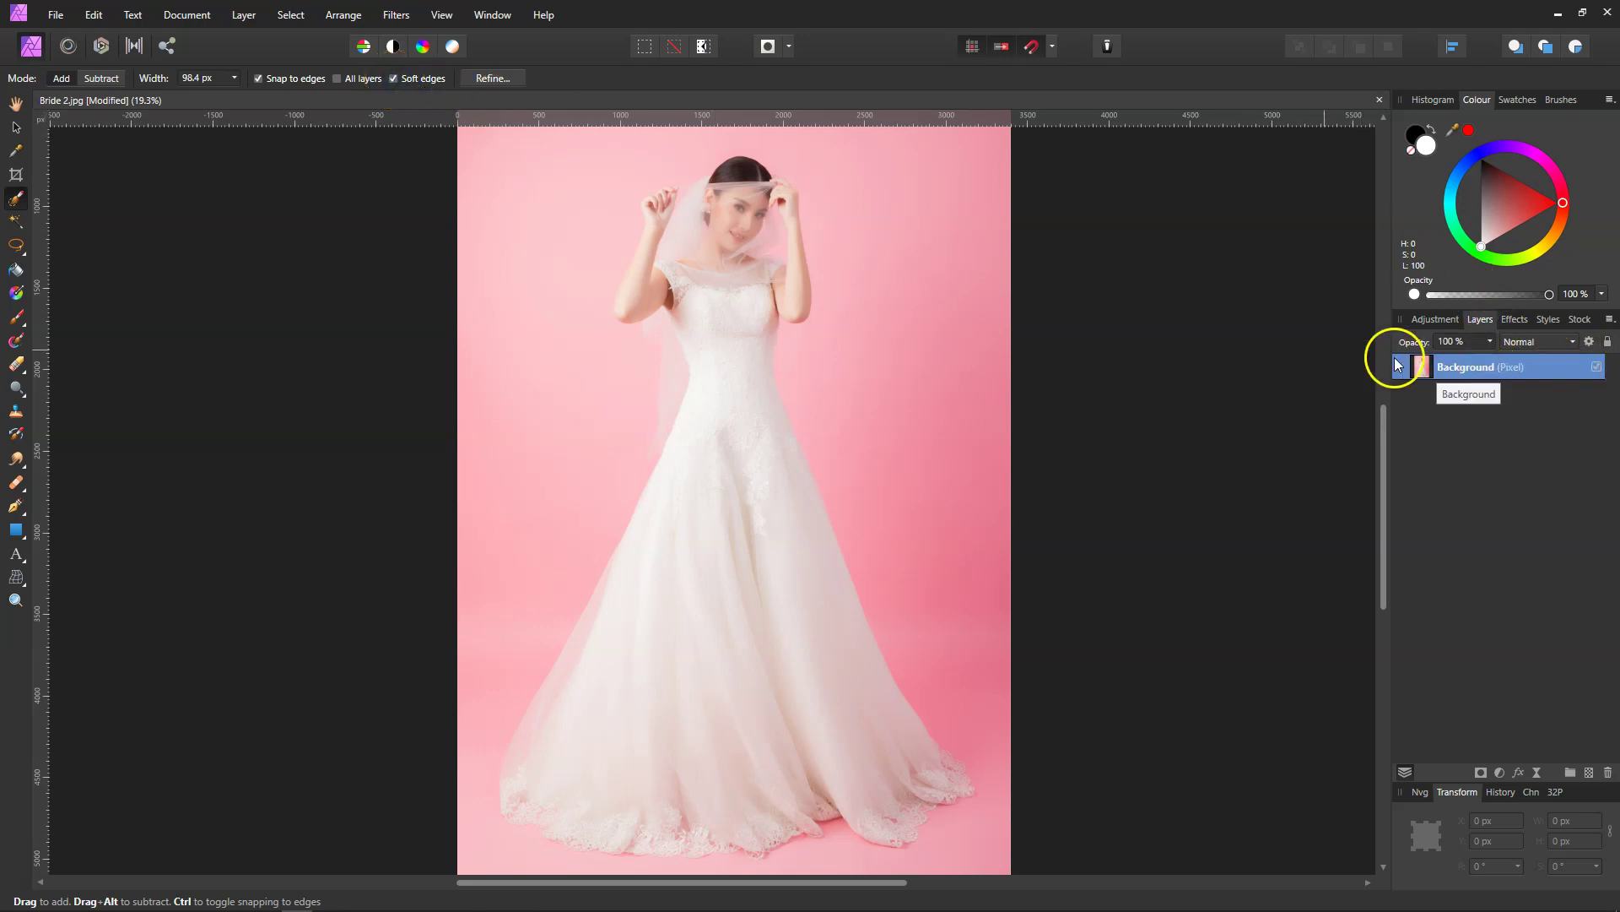
Step: Brush a selection over the bride's head, veil, skirt and hem, then zoom in on the skirt
{"action": "mouse_move", "coordinate": [731, 221]}
{"action": "left_mouse_down"}
{"action": "mouse_move", "coordinate": [734, 242]}
{"action": "mouse_move", "coordinate": [745, 216]}
{"action": "mouse_move", "coordinate": [733, 253]}
{"action": "mouse_move", "coordinate": [706, 238]}
{"action": "mouse_move", "coordinate": [701, 253]}
{"action": "mouse_move", "coordinate": [669, 211]}
{"action": "mouse_move", "coordinate": [662, 253]}
{"action": "mouse_move", "coordinate": [670, 194]}
{"action": "mouse_move", "coordinate": [624, 306]}
{"action": "mouse_move", "coordinate": [672, 351]}
{"action": "mouse_move", "coordinate": [684, 397]}
{"action": "mouse_move", "coordinate": [665, 324]}
{"action": "mouse_move", "coordinate": [652, 330]}
{"action": "mouse_move", "coordinate": [672, 405]}
{"action": "mouse_move", "coordinate": [669, 433]}
{"action": "mouse_move", "coordinate": [666, 376]}
{"action": "mouse_move", "coordinate": [661, 453]}
{"action": "mouse_move", "coordinate": [716, 405]}
{"action": "mouse_move", "coordinate": [709, 266]}
{"action": "mouse_move", "coordinate": [763, 260]}
{"action": "left_mouse_up"}
{"action": "left_click_drag", "start_coordinate": [778, 193], "coordinate": [778, 189]}
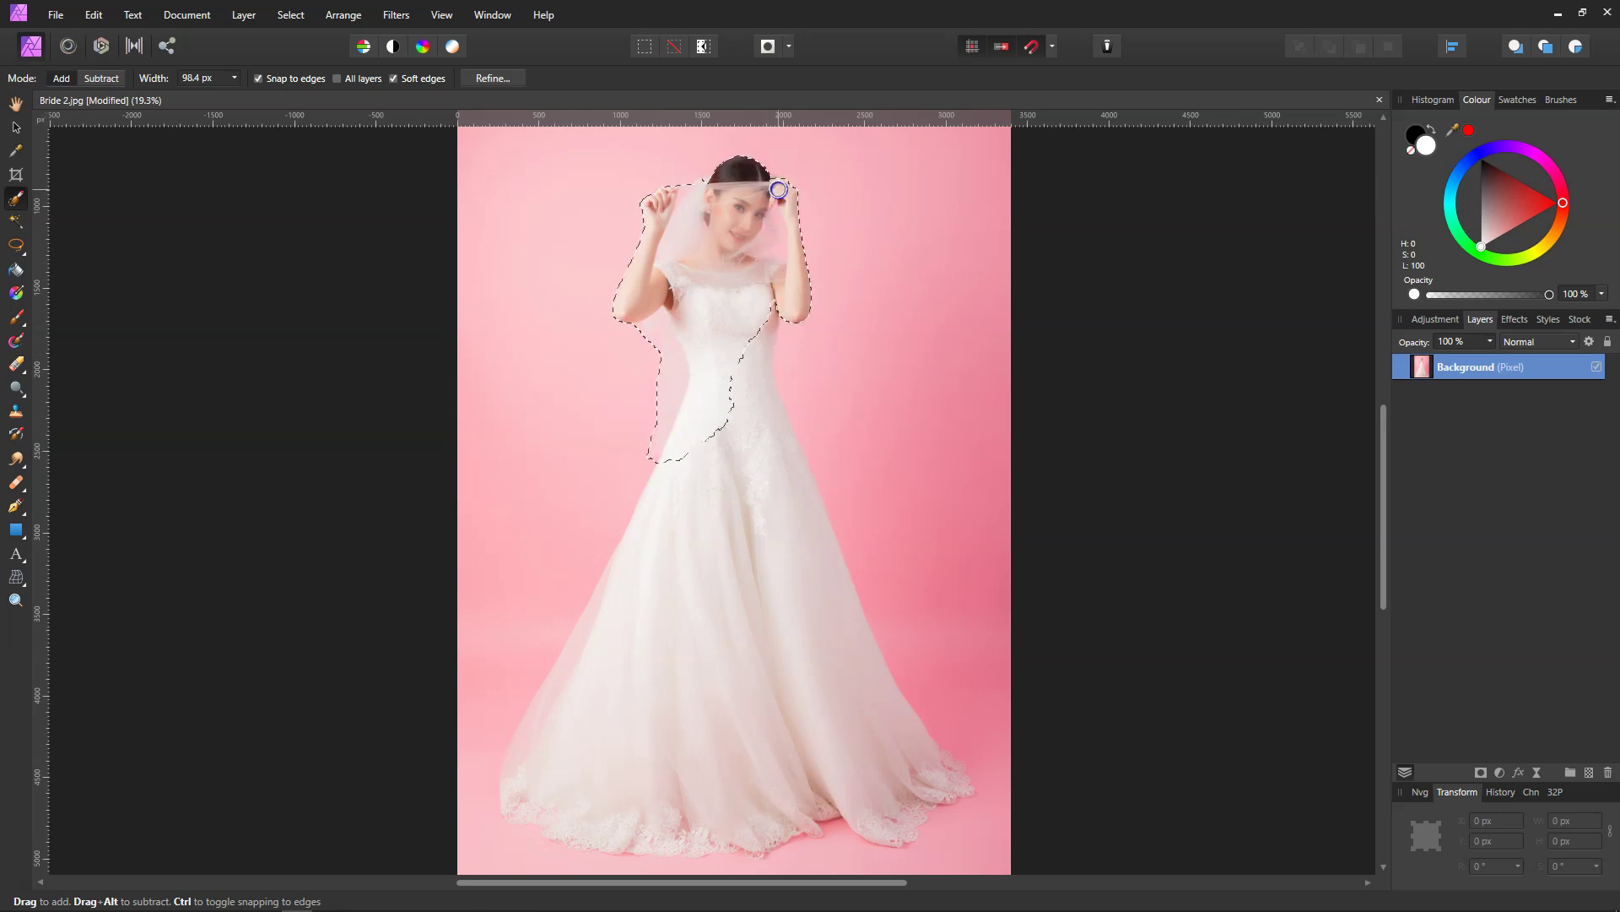
{"action": "mouse_move", "coordinate": [764, 445]}
{"action": "left_mouse_down"}
{"action": "mouse_move", "coordinate": [848, 768]}
{"action": "mouse_move", "coordinate": [813, 582]}
{"action": "mouse_move", "coordinate": [774, 495]}
{"action": "mouse_move", "coordinate": [772, 469]}
{"action": "mouse_move", "coordinate": [810, 531]}
{"action": "mouse_move", "coordinate": [772, 470]}
{"action": "mouse_move", "coordinate": [780, 430]}
{"action": "mouse_move", "coordinate": [848, 649]}
{"action": "mouse_move", "coordinate": [886, 731]}
{"action": "mouse_move", "coordinate": [948, 776]}
{"action": "left_mouse_up"}
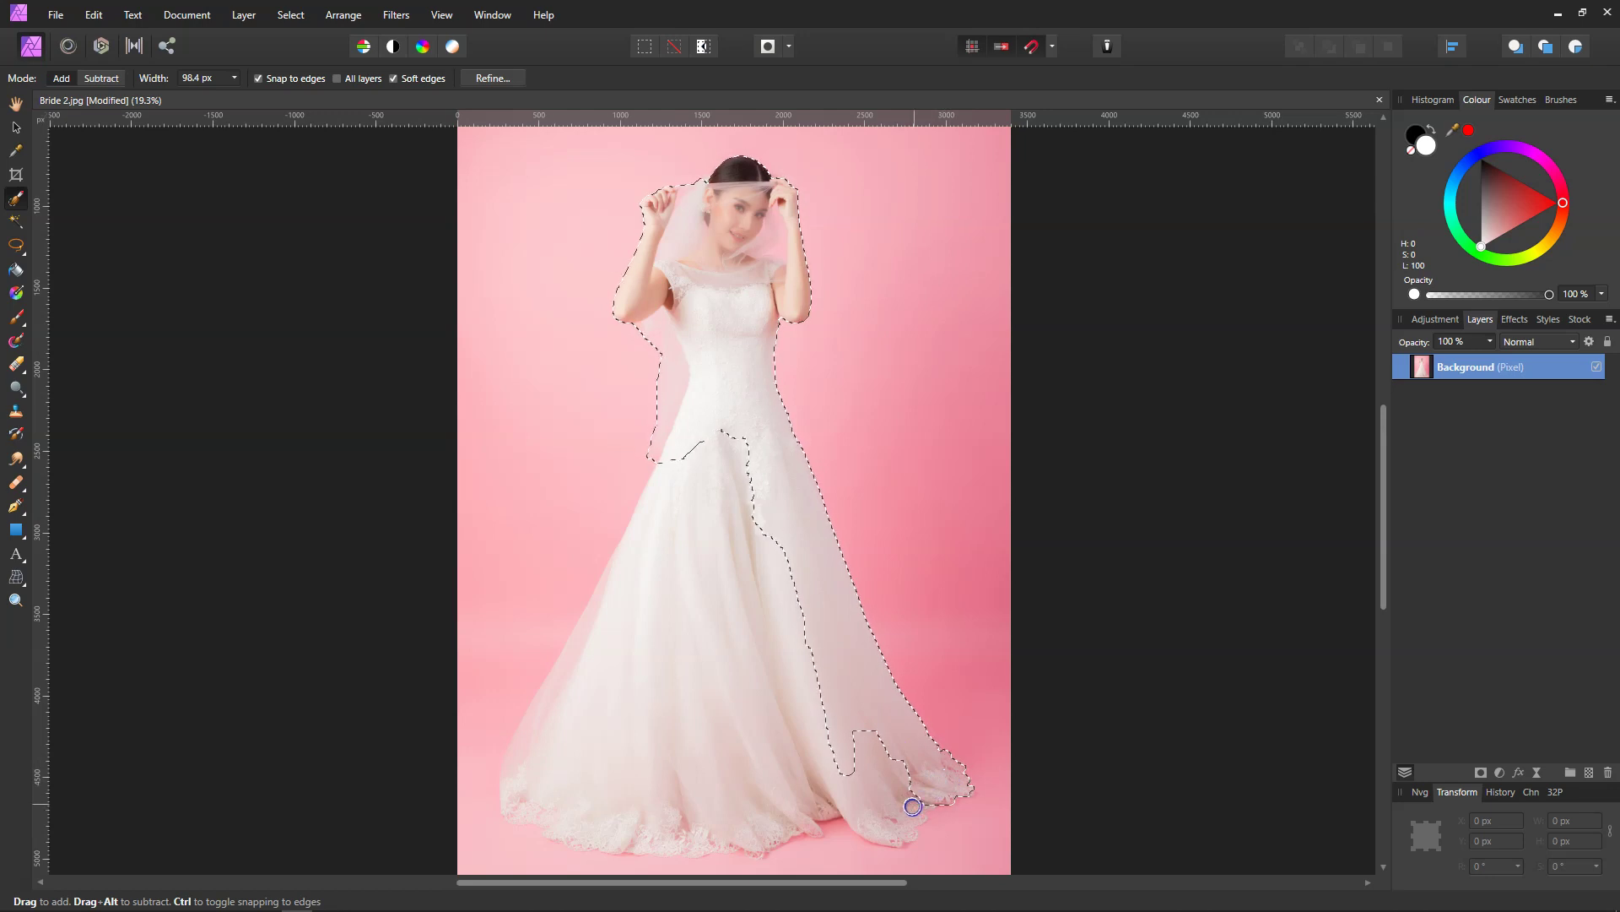
{"action": "mouse_move", "coordinate": [893, 828]}
{"action": "left_mouse_down"}
{"action": "mouse_move", "coordinate": [854, 803]}
{"action": "mouse_move", "coordinate": [659, 838]}
{"action": "mouse_move", "coordinate": [560, 817]}
{"action": "mouse_move", "coordinate": [523, 789]}
{"action": "mouse_move", "coordinate": [556, 706]}
{"action": "mouse_move", "coordinate": [510, 772]}
{"action": "mouse_move", "coordinate": [580, 690]}
{"action": "mouse_move", "coordinate": [597, 618]}
{"action": "mouse_move", "coordinate": [704, 439]}
{"action": "mouse_move", "coordinate": [736, 469]}
{"action": "mouse_move", "coordinate": [759, 717]}
{"action": "mouse_move", "coordinate": [813, 757]}
{"action": "mouse_move", "coordinate": [673, 655]}
{"action": "left_mouse_up"}
{"action": "left_click", "coordinate": [16, 599]}
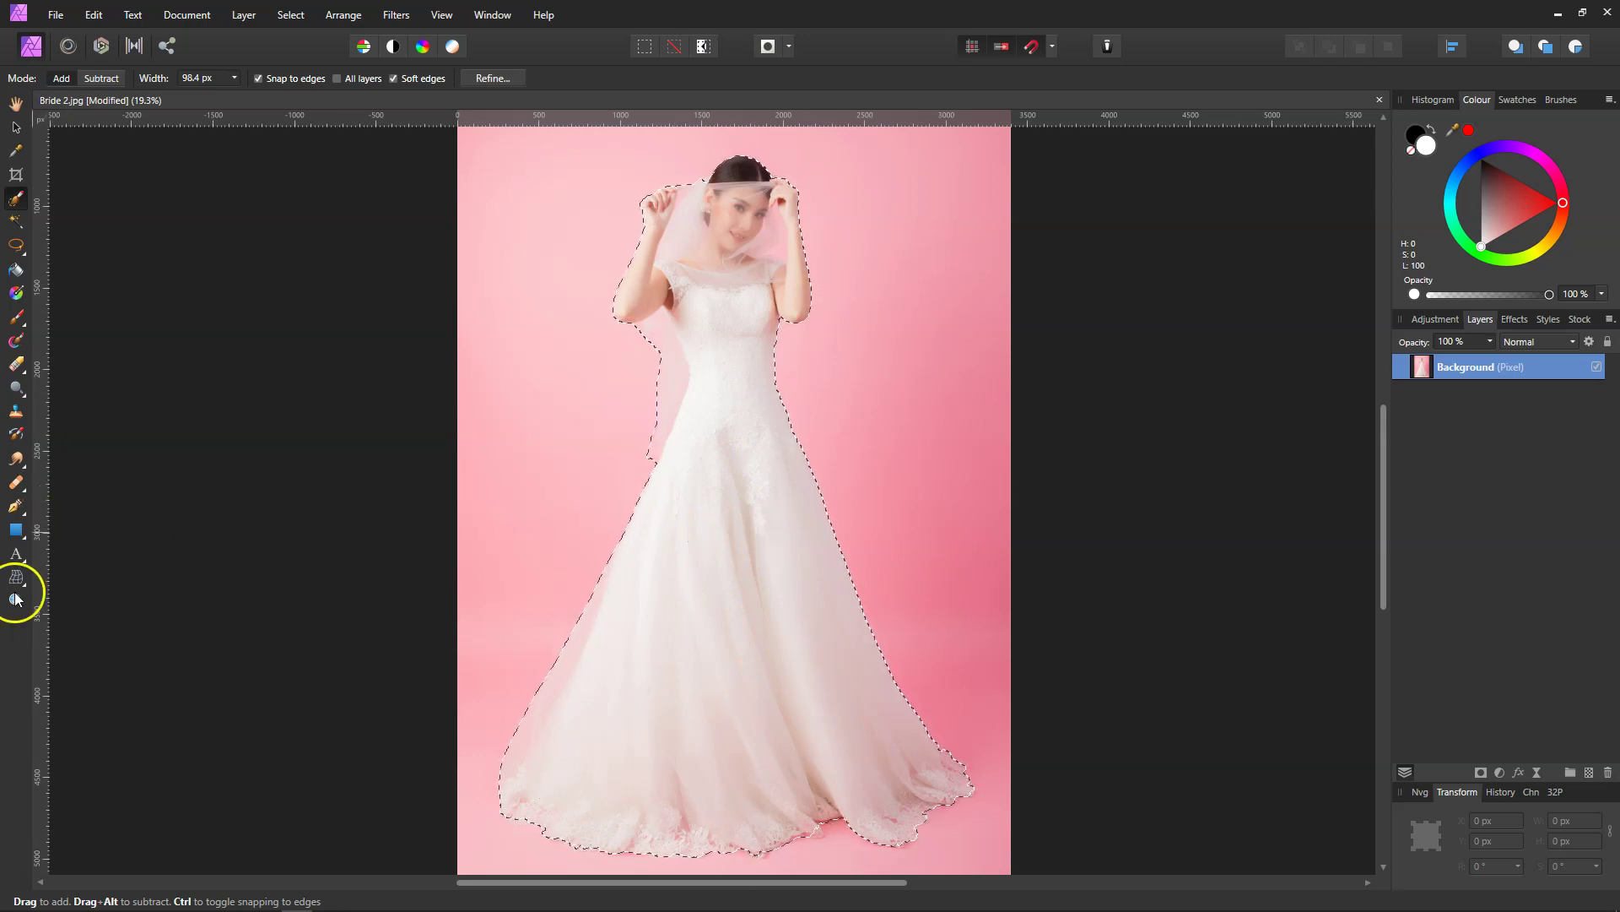
{"action": "mouse_move", "coordinate": [778, 850]}
{"action": "left_mouse_down"}
{"action": "mouse_move", "coordinate": [724, 803]}
{"action": "mouse_move", "coordinate": [989, 891]}
{"action": "left_mouse_up"}
Step: Return to the Selection Brush and shrink its width to 26.8 px
{"action": "scroll", "coordinate": [739, 586], "scroll_direction": "down", "scroll_amount": 2}
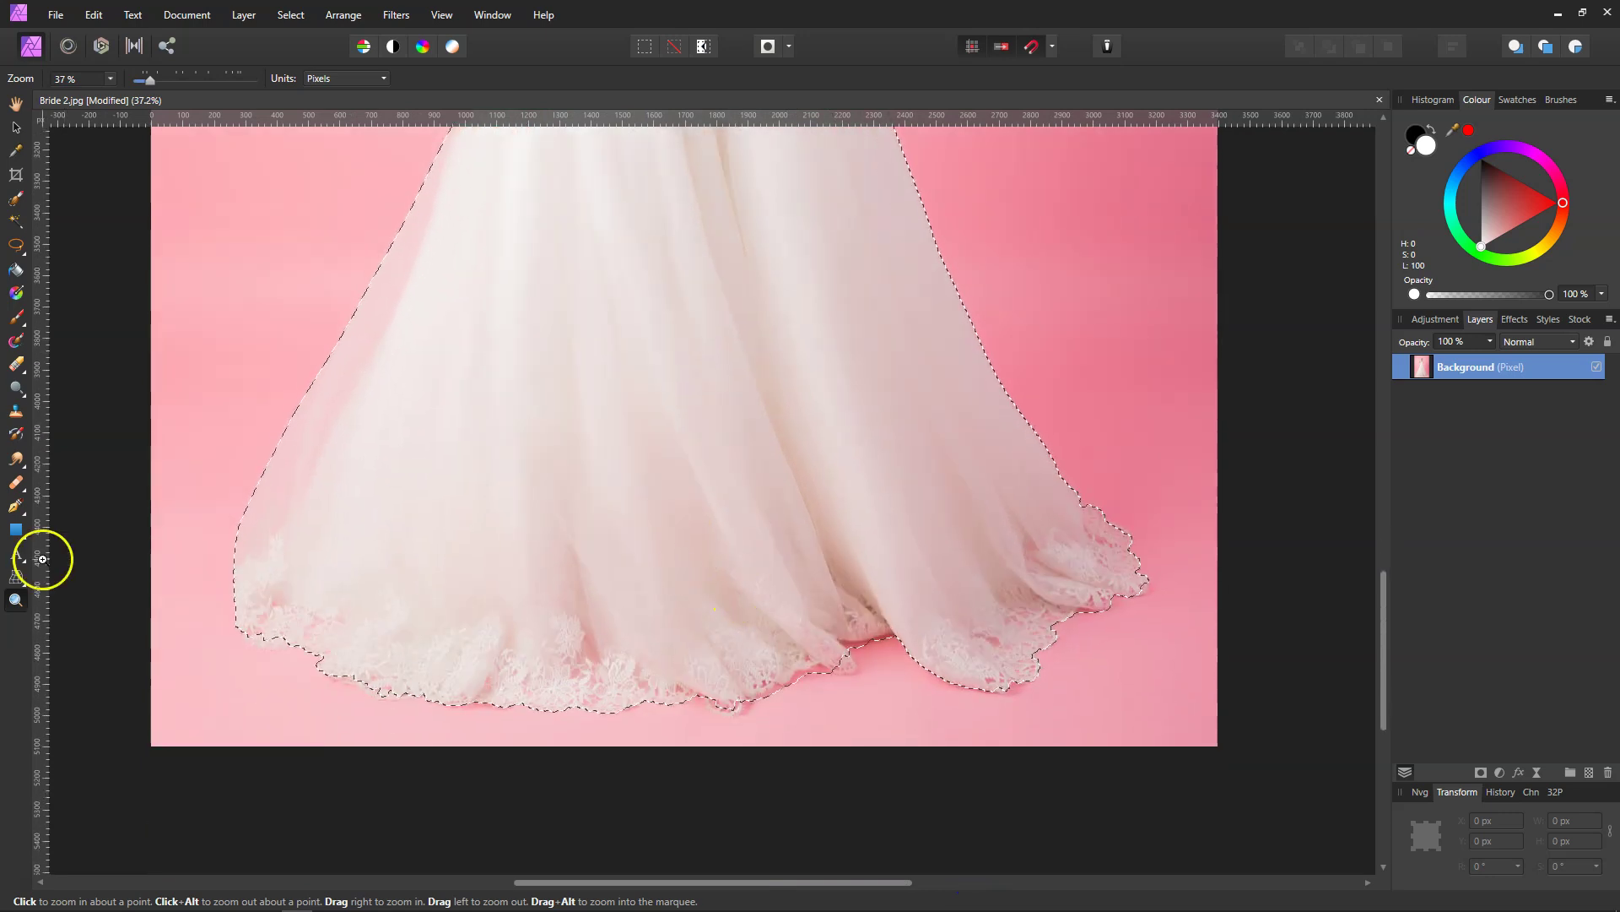
{"action": "left_click", "coordinate": [10, 201]}
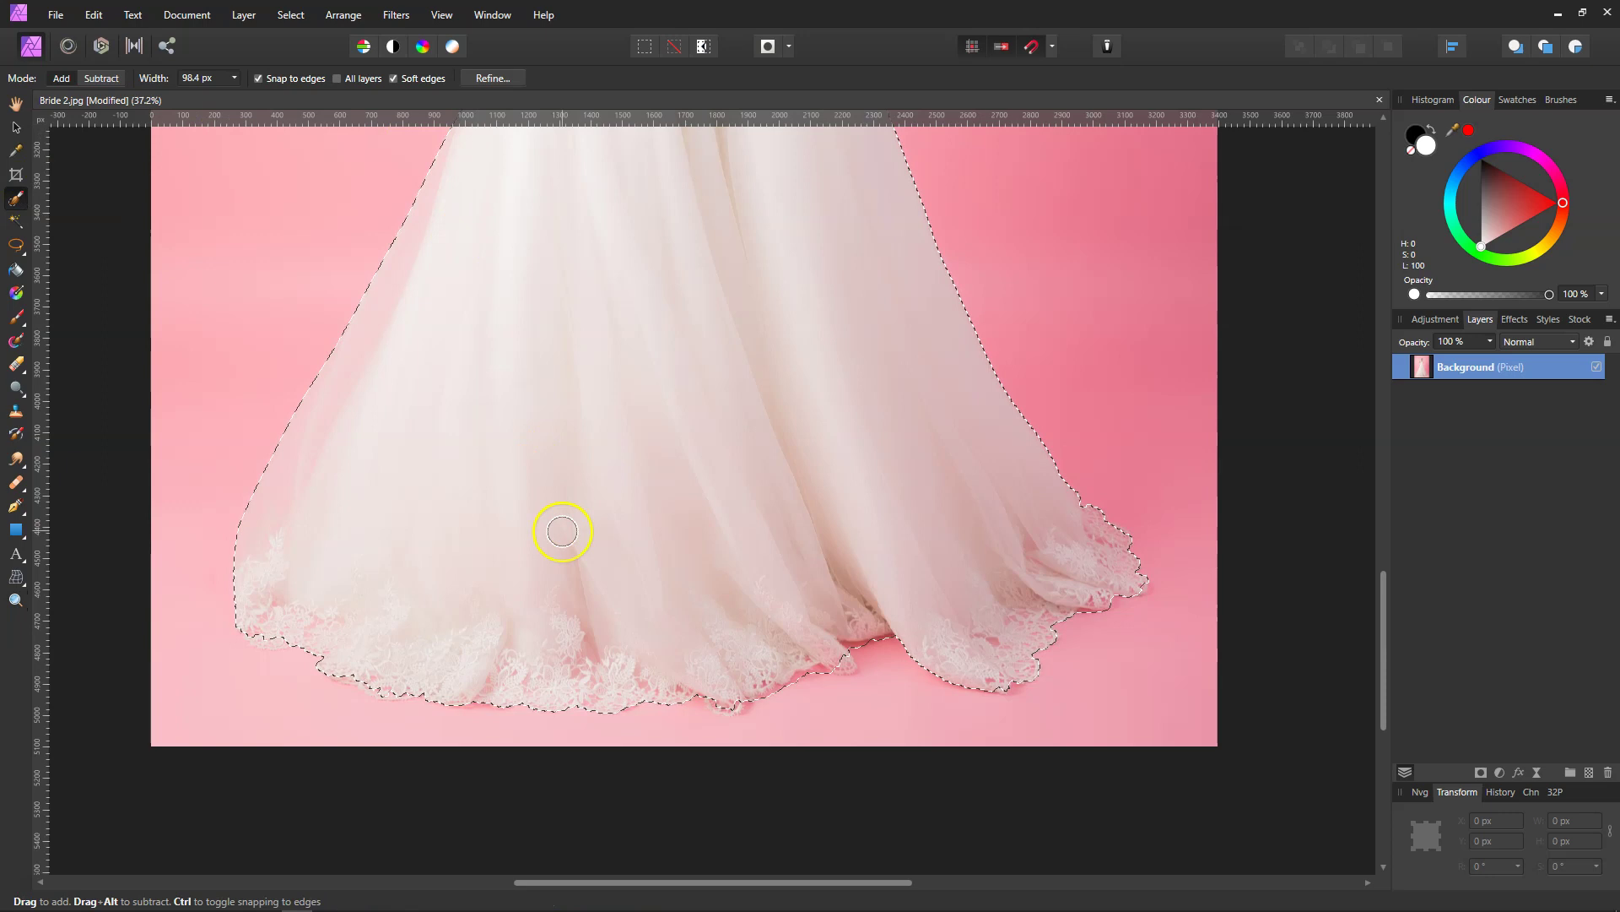
{"action": "key", "text": "bracketleft"}
{"action": "key", "text": "bracketleft"}
{"action": "key", "text": "bracketleft"}
{"action": "key", "text": "bracketleft"}
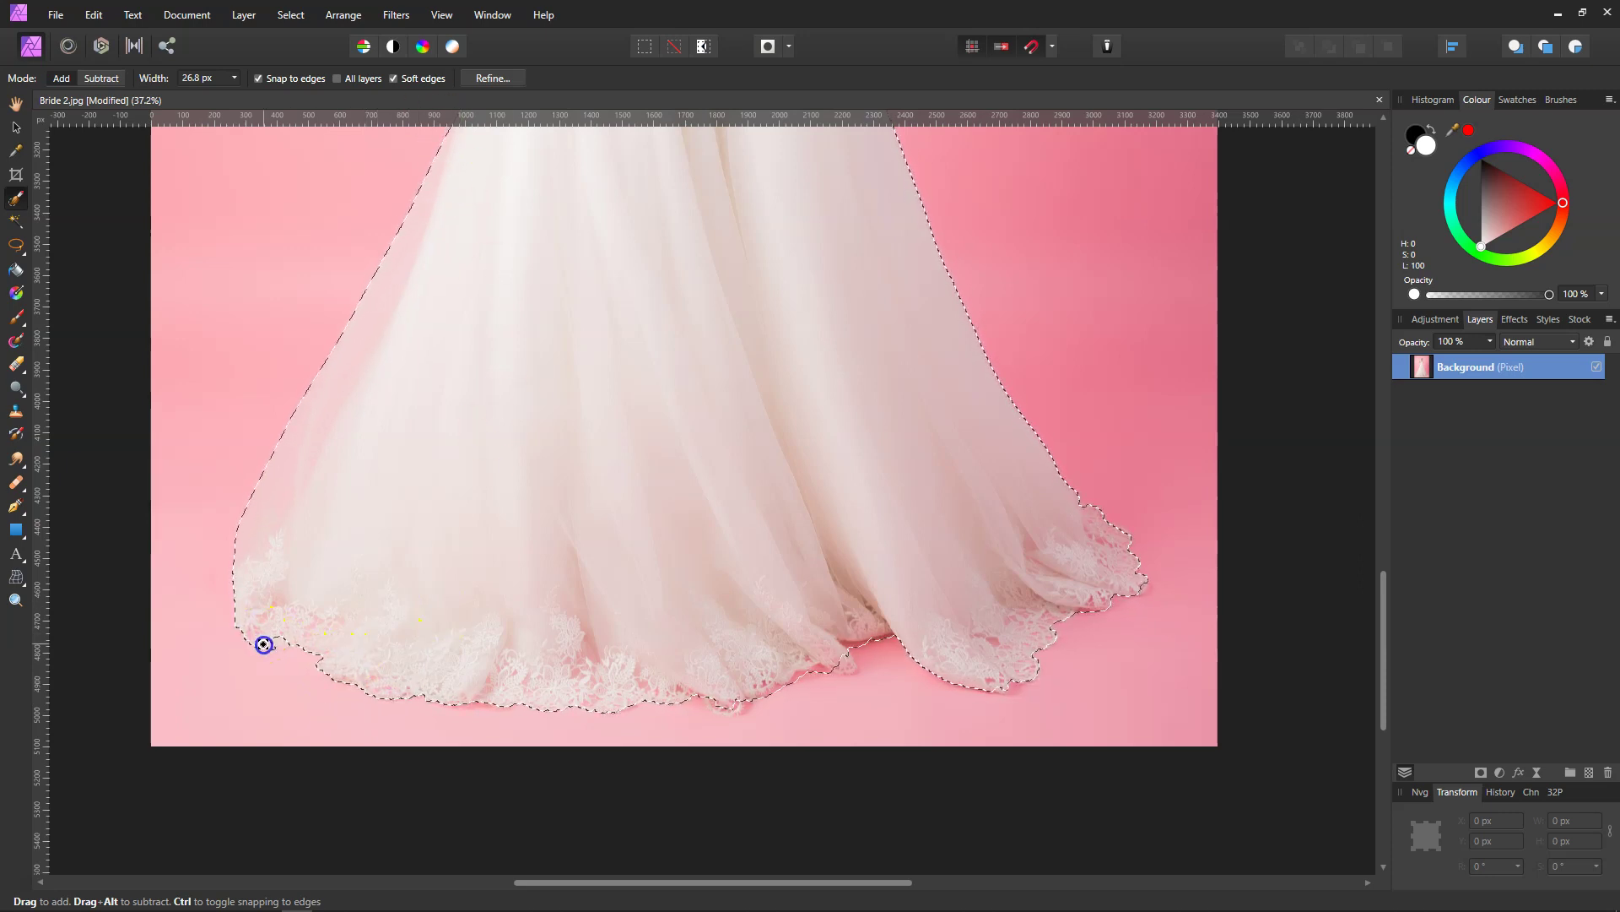
Step: Refine the selection along the scalloped lace hem, trimming pink between the folds
{"action": "mouse_move", "coordinate": [783, 618]}
{"action": "left_mouse_down"}
{"action": "mouse_move", "coordinate": [848, 670]}
{"action": "mouse_move", "coordinate": [879, 644]}
{"action": "mouse_move", "coordinate": [979, 658]}
{"action": "left_mouse_up"}
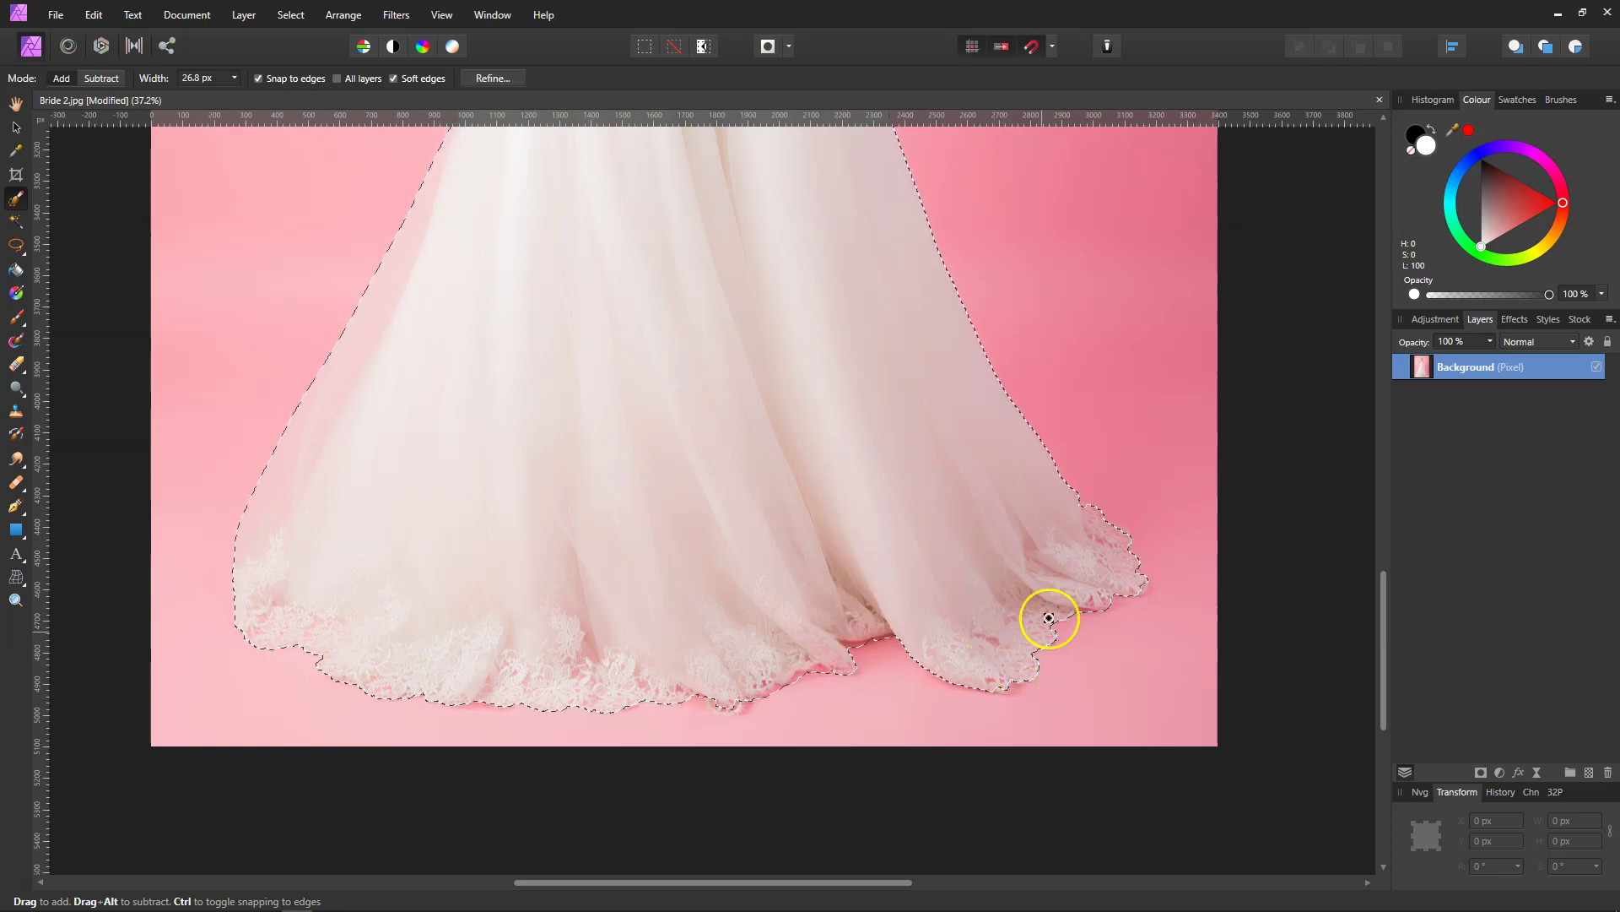
{"action": "left_click_drag", "start_coordinate": [1102, 585], "coordinate": [1143, 586]}
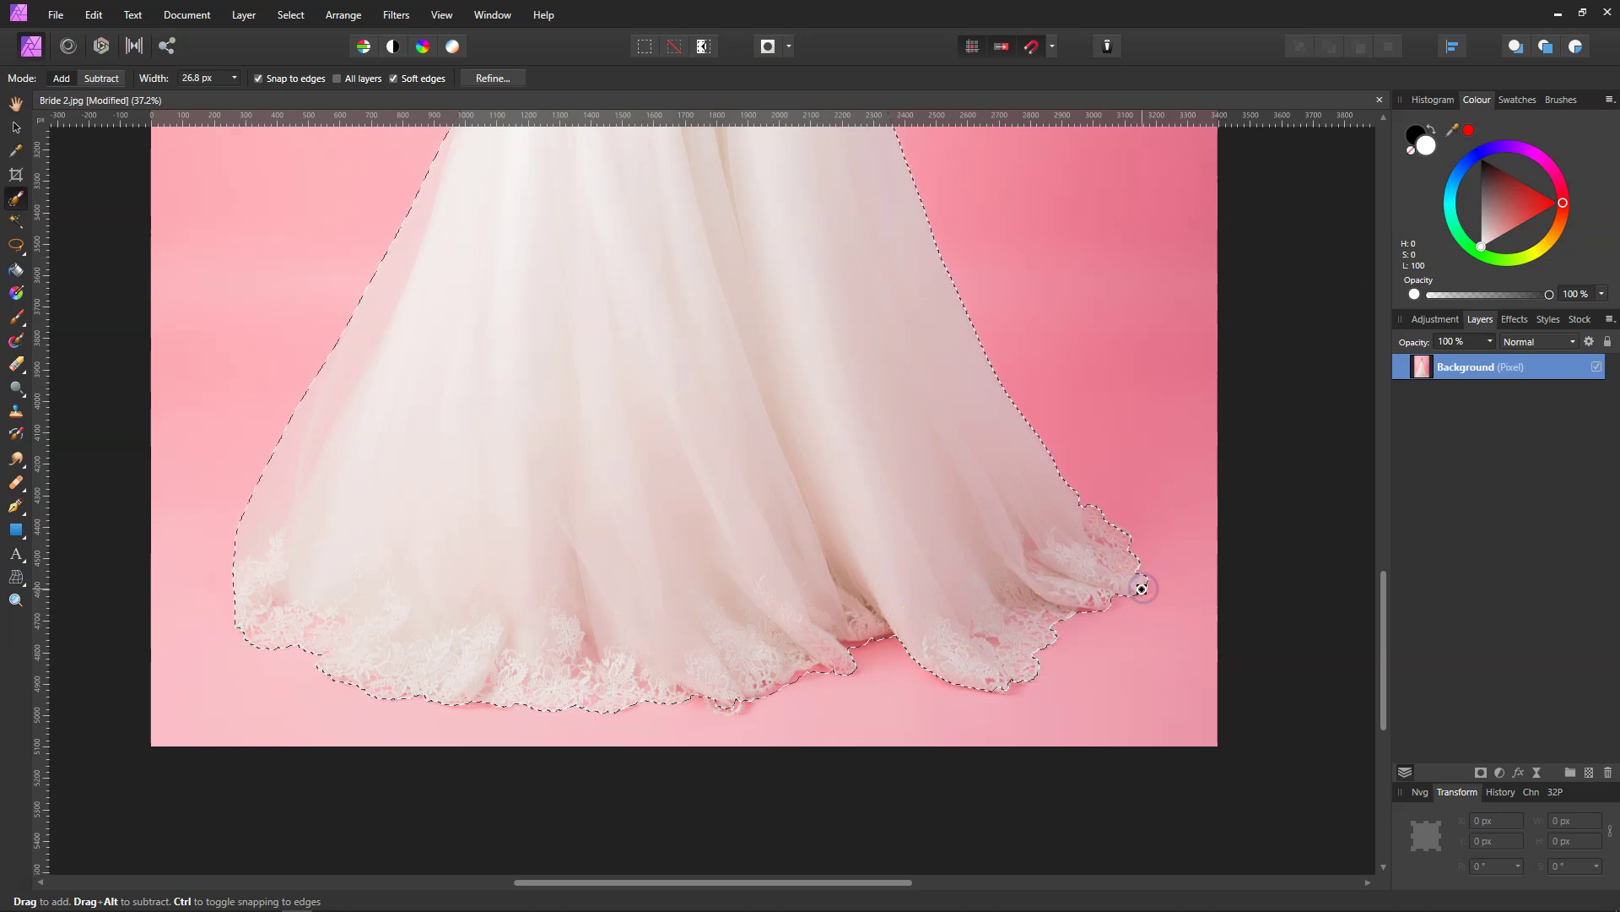
{"action": "mouse_move", "coordinate": [1034, 644]}
{"action": "left_mouse_down"}
{"action": "mouse_move", "coordinate": [861, 698]}
{"action": "mouse_move", "coordinate": [796, 672]}
{"action": "mouse_move", "coordinate": [824, 669]}
{"action": "mouse_move", "coordinate": [818, 719]}
{"action": "left_mouse_up"}
{"action": "left_click_drag", "start_coordinate": [708, 685], "coordinate": [734, 707]}
{"action": "left_click_drag", "start_coordinate": [774, 656], "coordinate": [774, 656]}
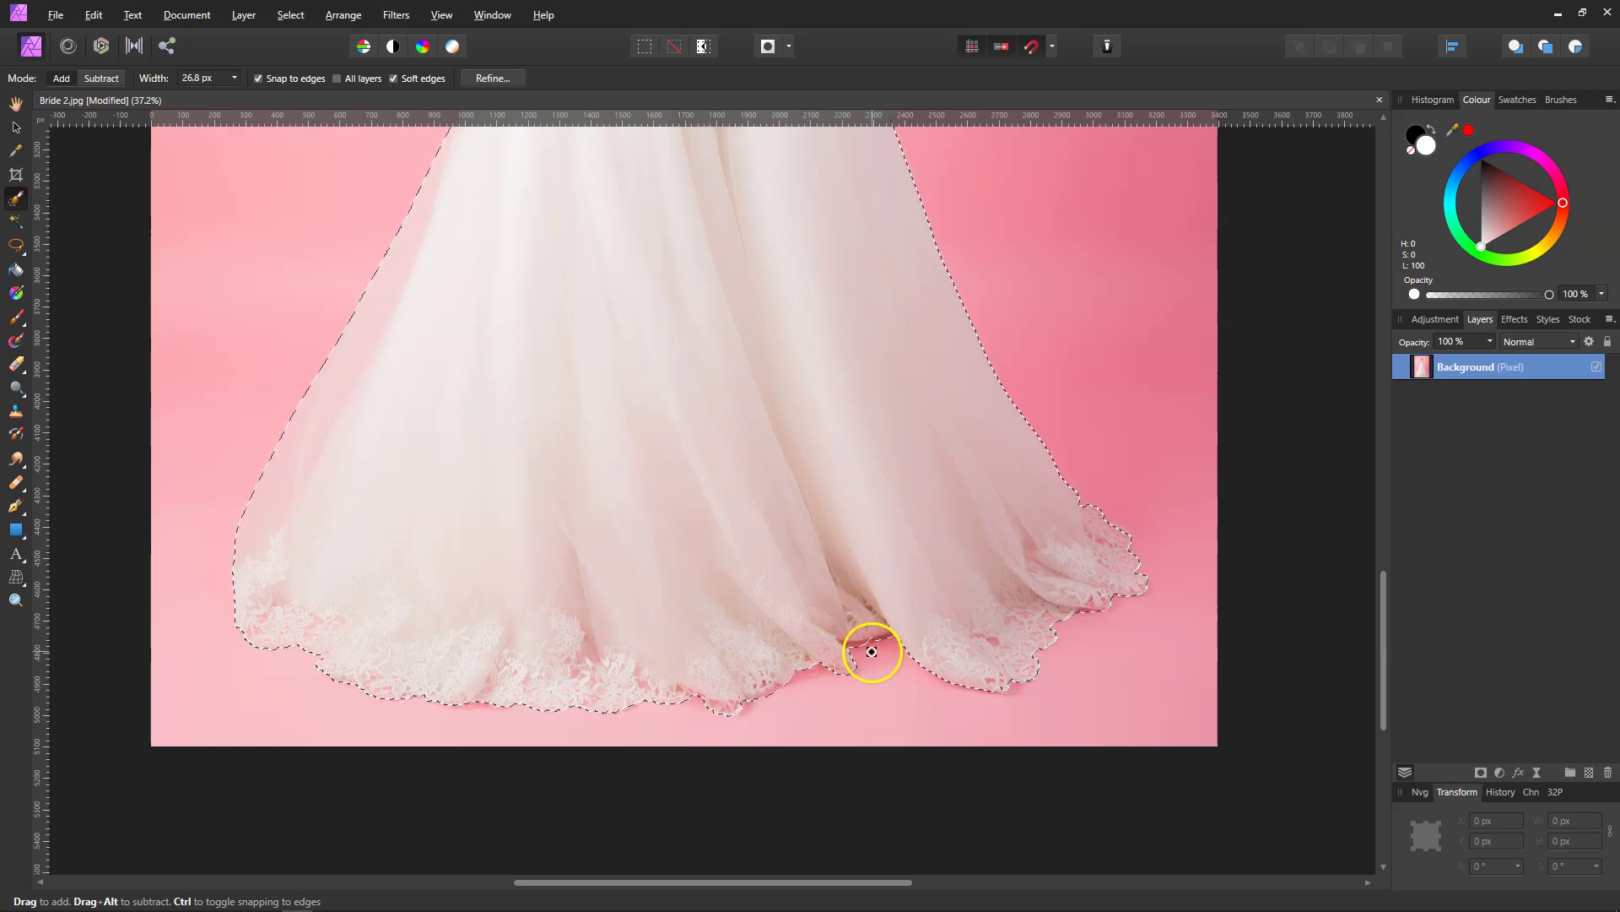
{"action": "mouse_move", "coordinate": [872, 652]}
{"action": "left_mouse_down"}
{"action": "mouse_move", "coordinate": [855, 648]}
{"action": "mouse_move", "coordinate": [884, 644]}
{"action": "left_mouse_up"}
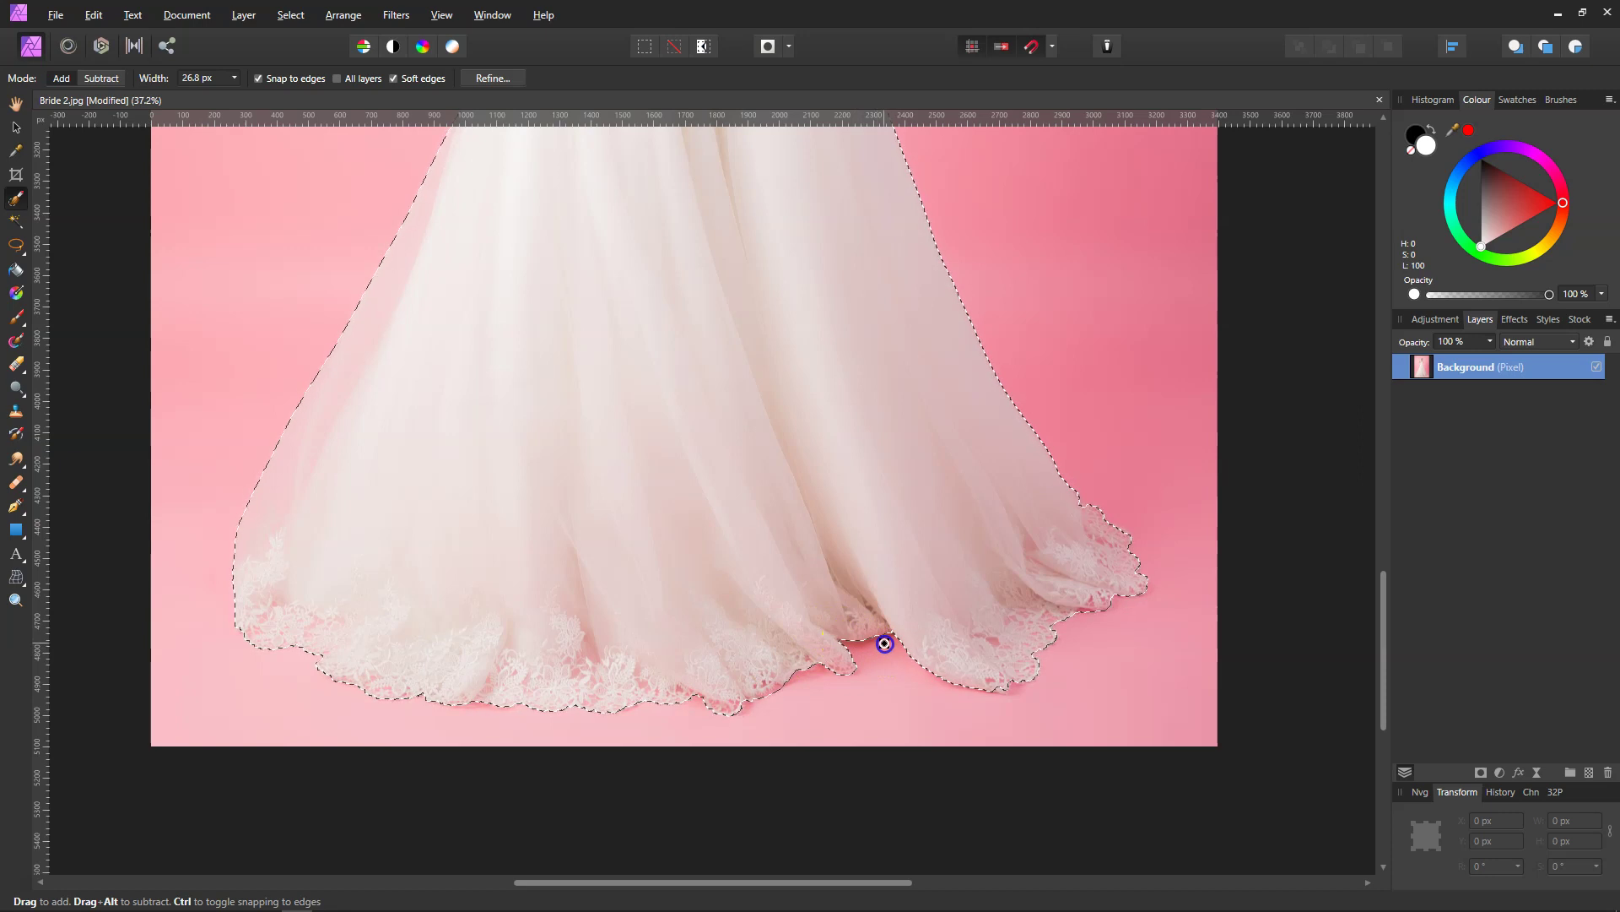
Step: Subtract the pink sliver below the left elbow and smooth a small notch in the outline
{"action": "scroll", "coordinate": [489, 568], "scroll_direction": "up", "scroll_amount": 10}
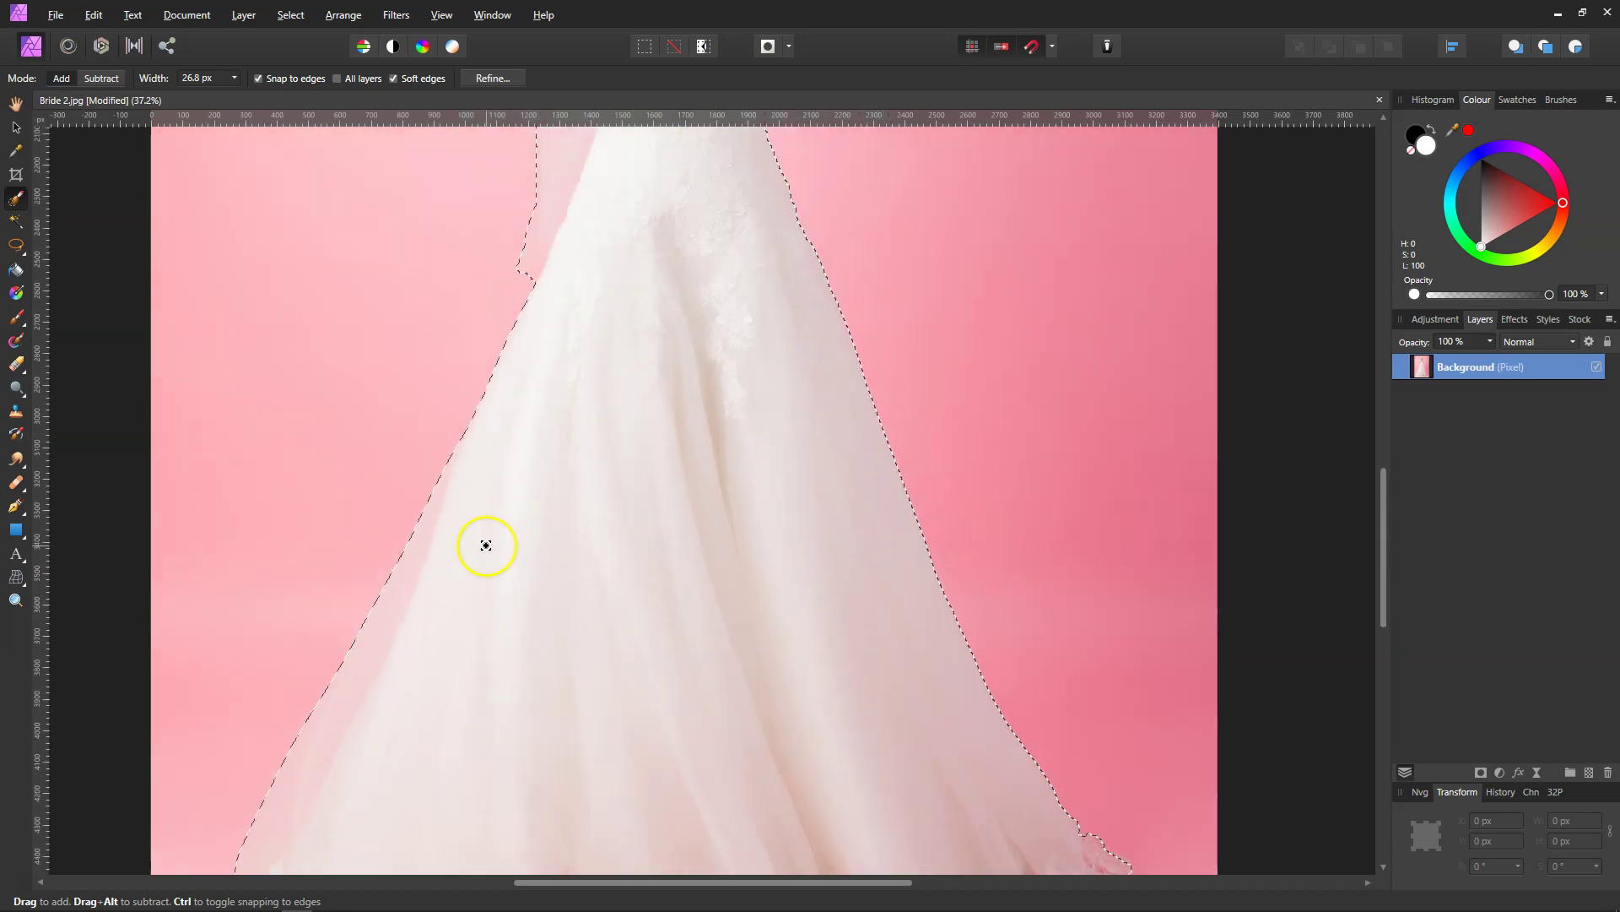
{"action": "scroll", "coordinate": [595, 525], "scroll_direction": "up", "scroll_amount": 5}
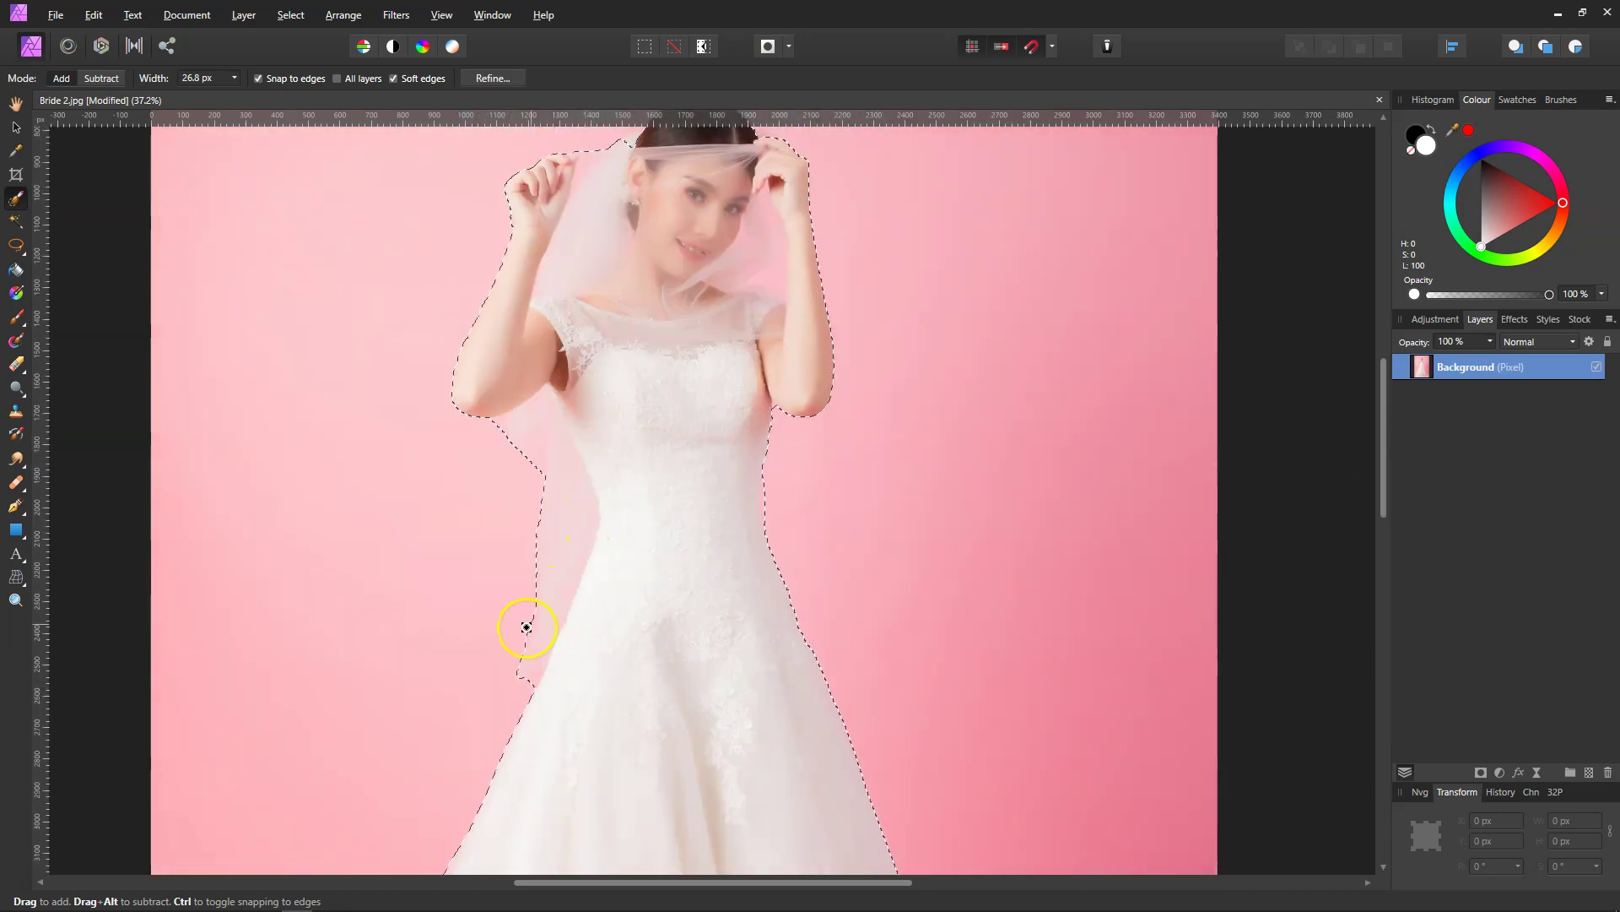
{"action": "scroll", "coordinate": [504, 517], "scroll_direction": "up", "scroll_amount": 3}
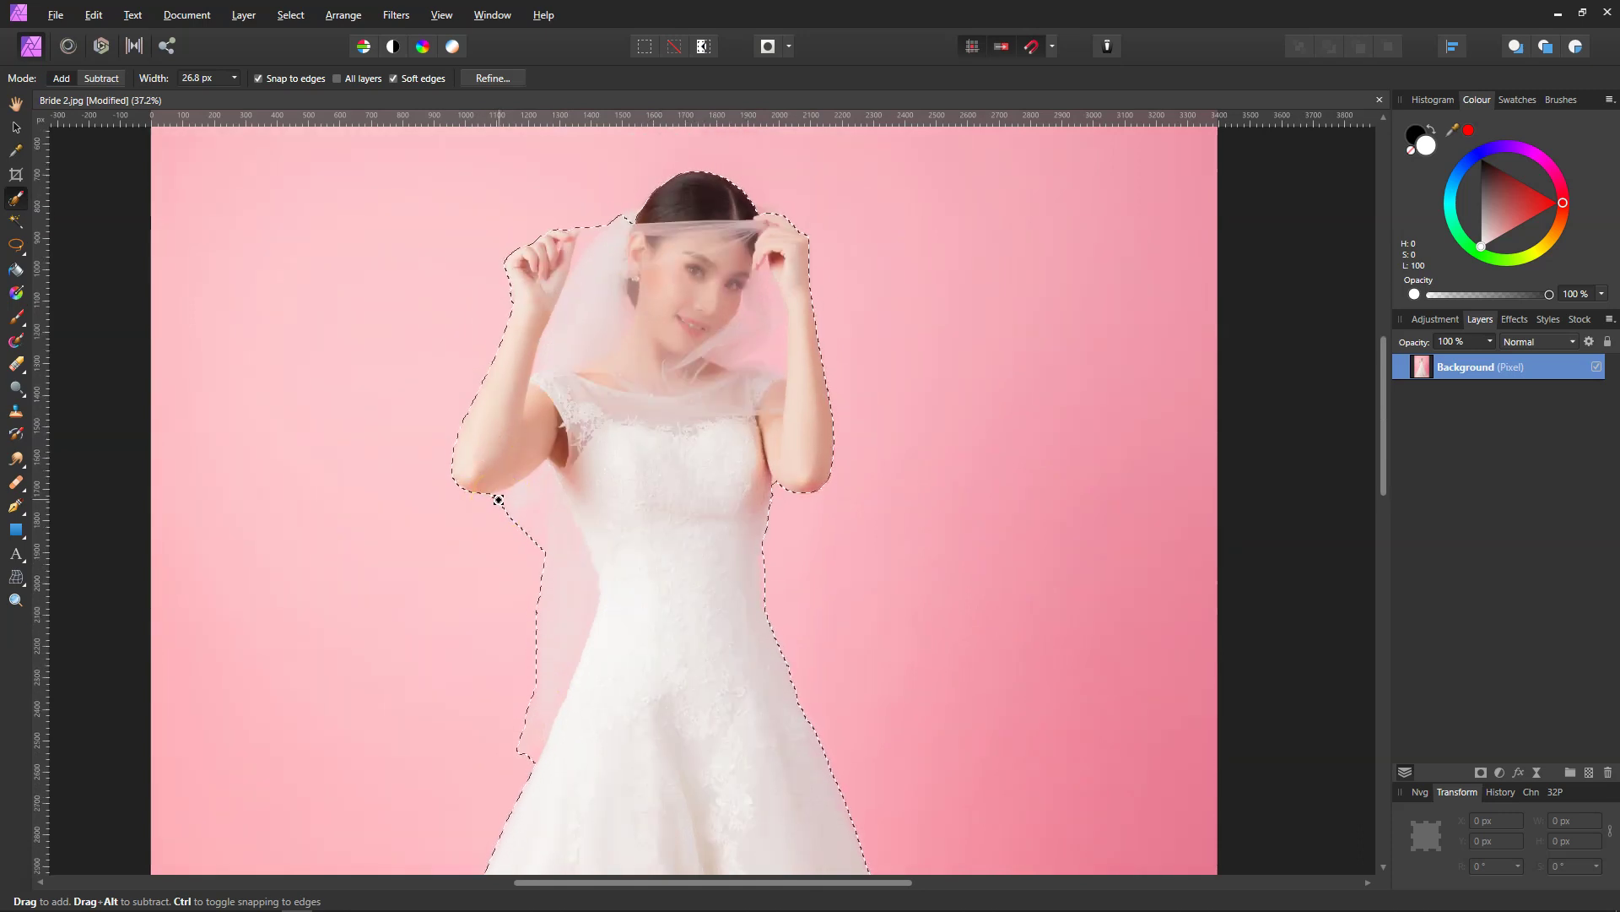
{"action": "mouse_move", "coordinate": [498, 501]}
{"action": "left_mouse_down"}
{"action": "mouse_move", "coordinate": [534, 514]}
{"action": "mouse_move", "coordinate": [540, 562]}
{"action": "left_mouse_up"}
{"action": "left_click_drag", "start_coordinate": [520, 771], "coordinate": [535, 748]}
{"action": "scroll", "coordinate": [696, 478], "scroll_direction": "up", "scroll_amount": 2}
{"action": "scroll", "coordinate": [696, 478], "scroll_direction": "up", "scroll_amount": 1}
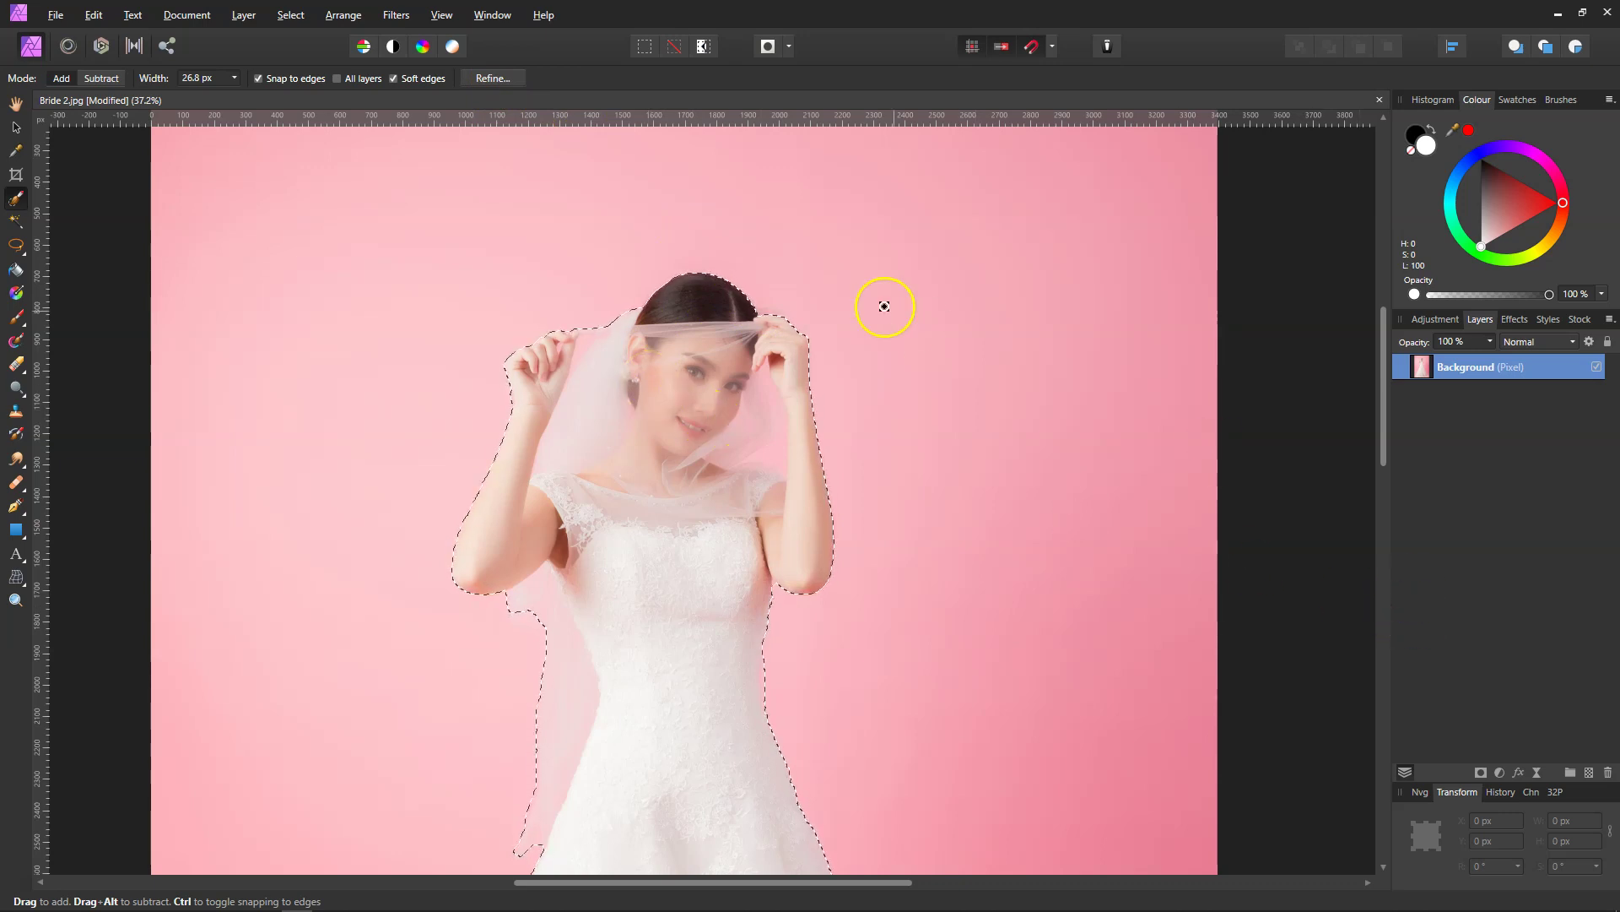
Step: Add a mask to the Background layer and zoom out to view the whole cut-out bride
{"action": "left_click", "coordinate": [1482, 773]}
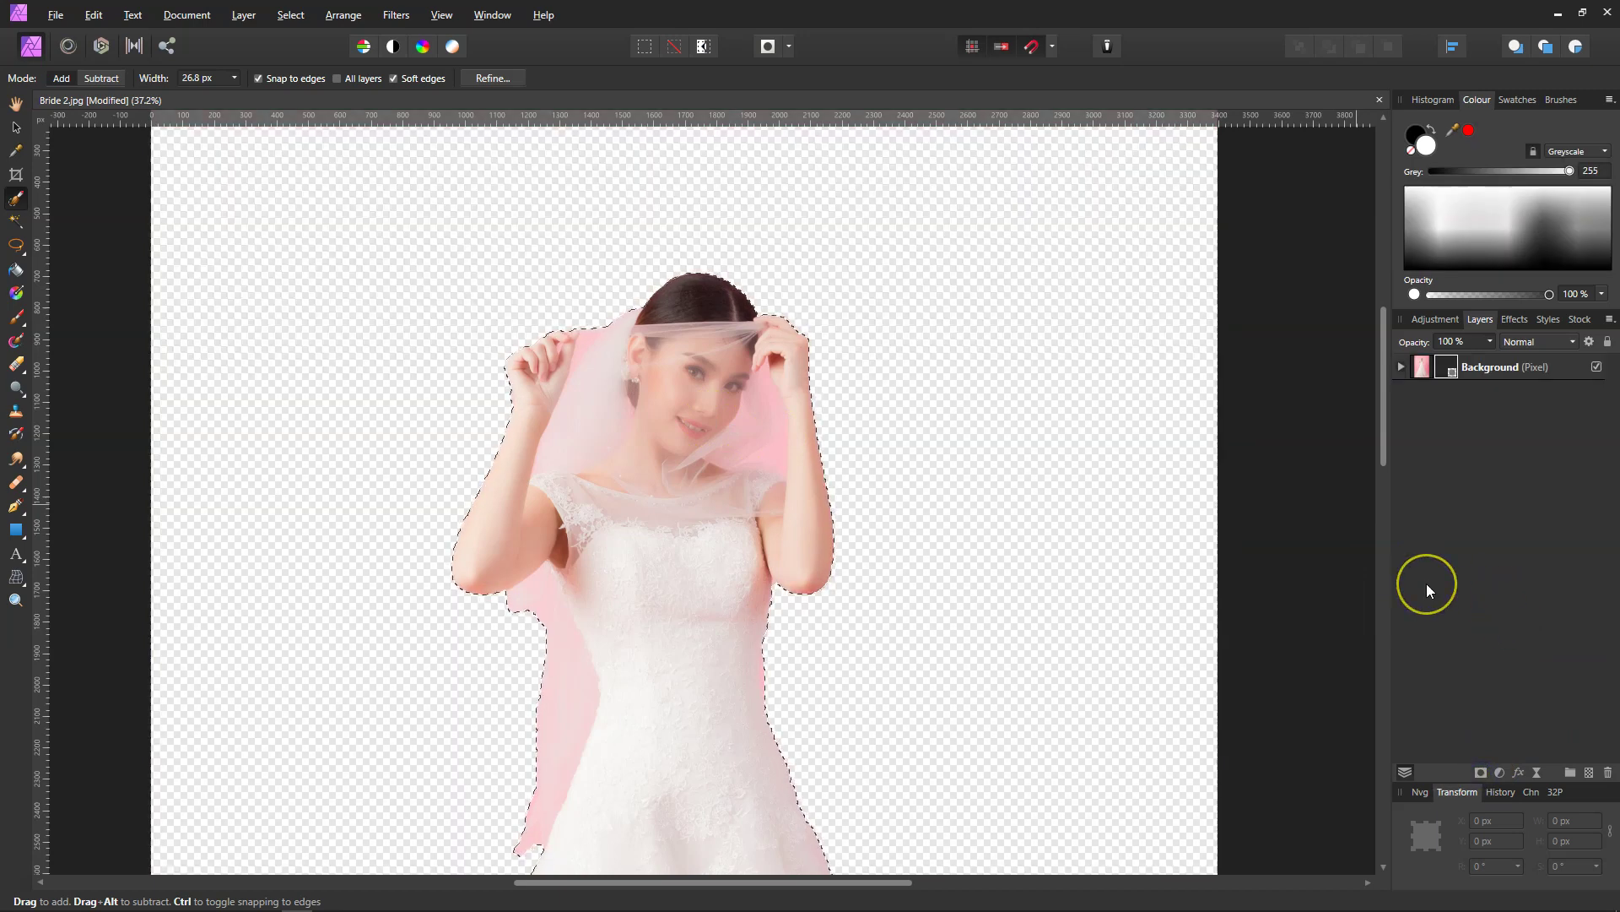
{"action": "scroll", "coordinate": [590, 518], "scroll_direction": "down", "scroll_amount": 3}
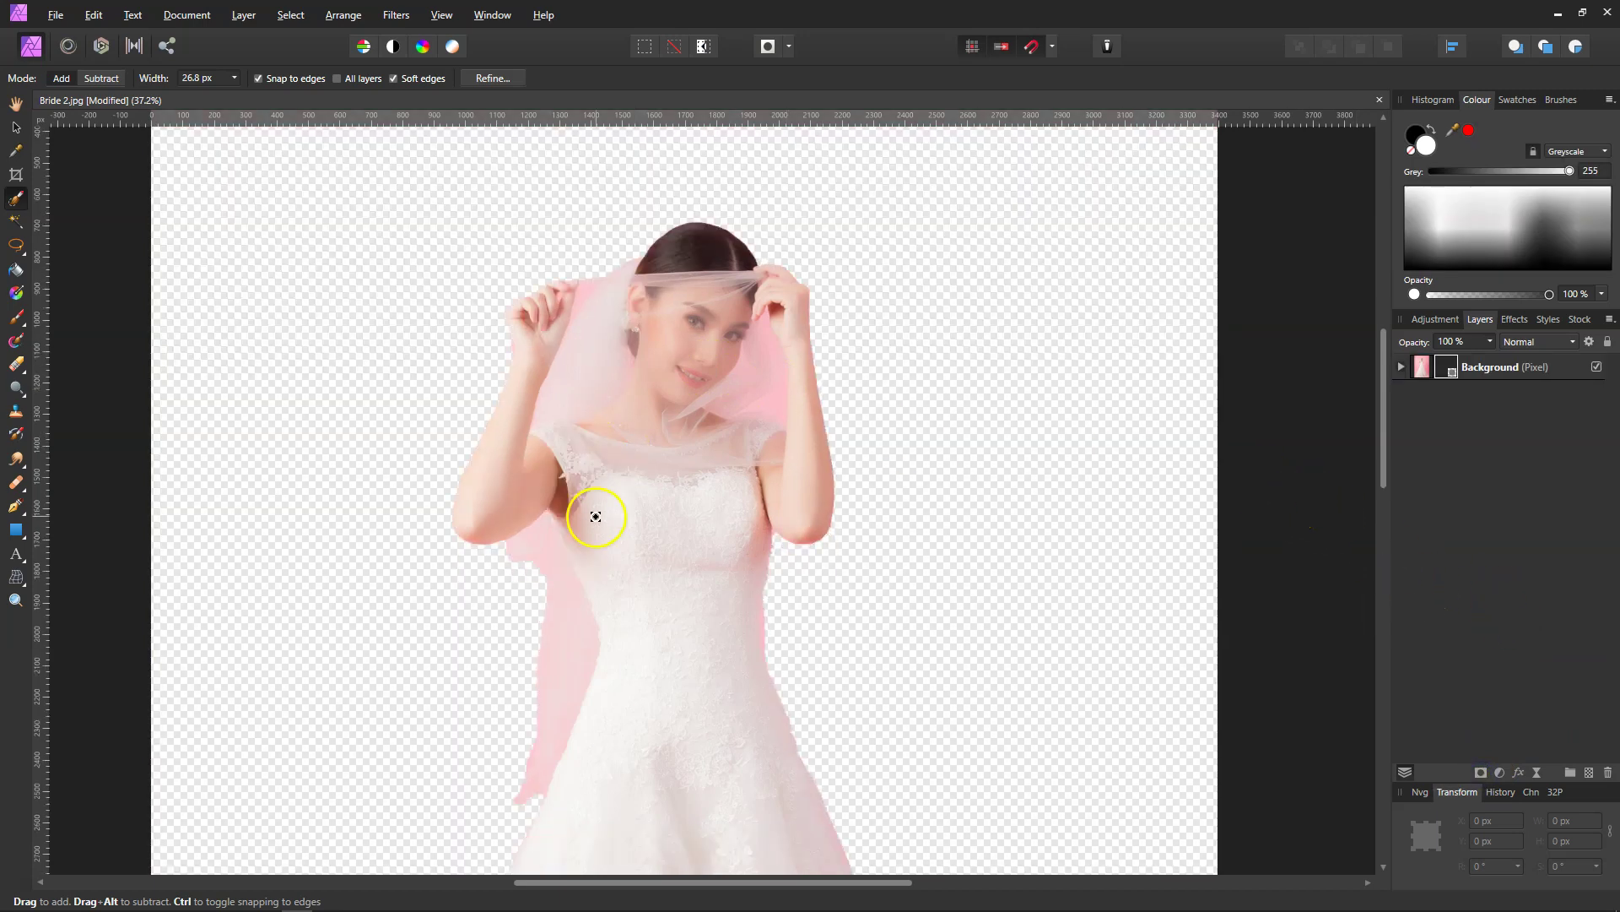
{"action": "left_click", "coordinate": [16, 601]}
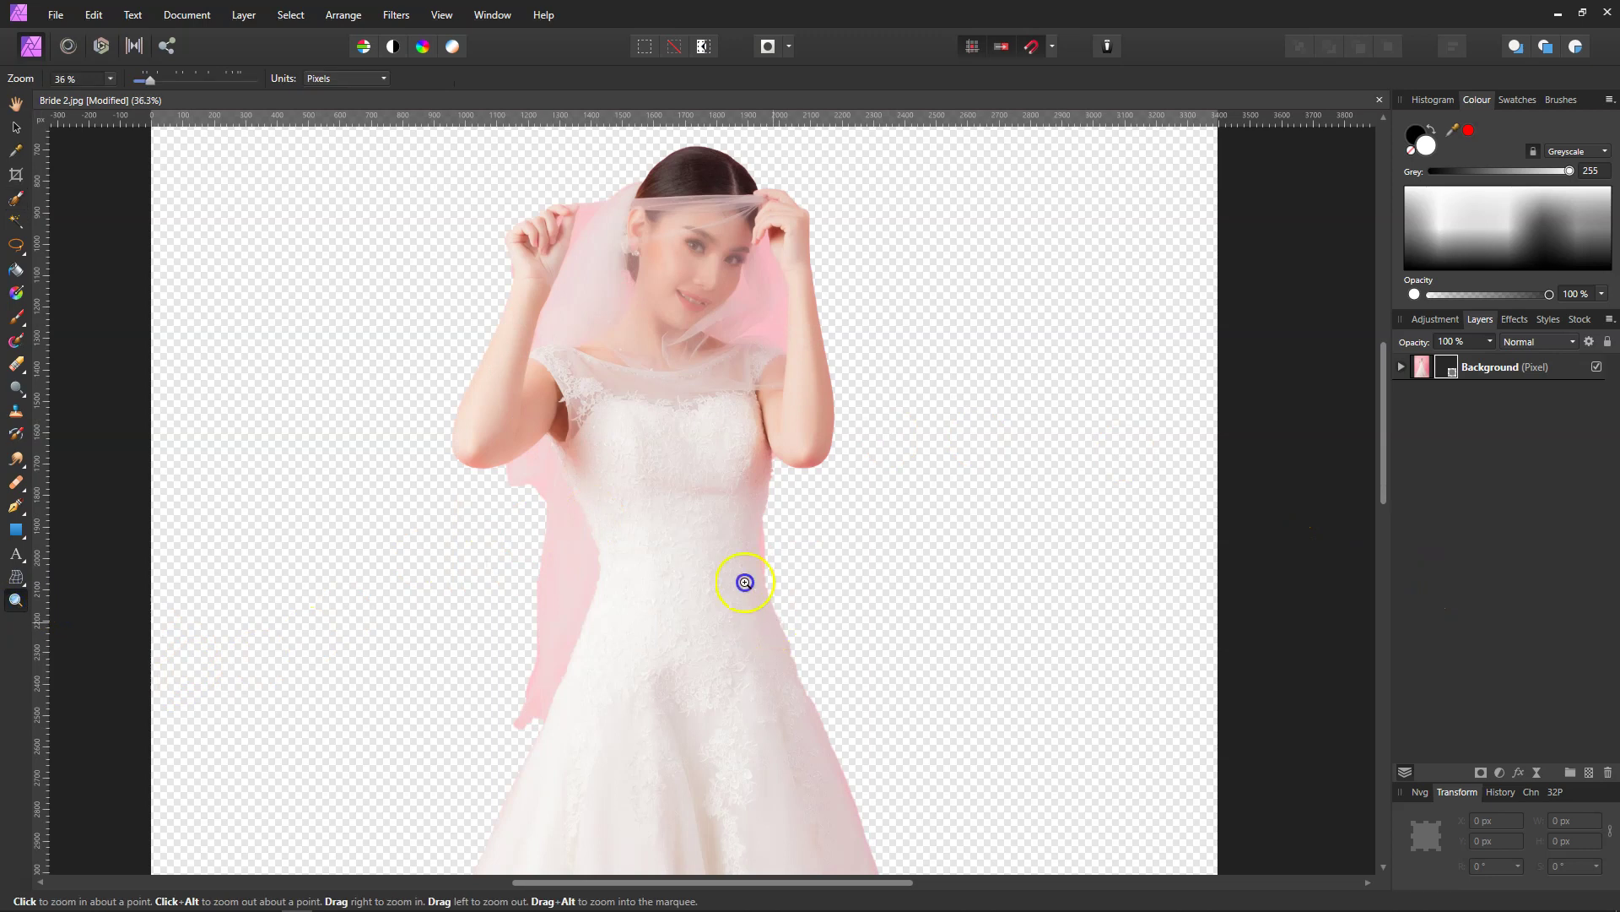
{"action": "left_click_drag", "start_coordinate": [741, 579], "coordinate": [506, 307]}
{"action": "scroll", "coordinate": [705, 542], "scroll_direction": "down", "scroll_amount": 2}
{"action": "left_click_drag", "start_coordinate": [706, 542], "coordinate": [514, 354]}
{"action": "scroll", "coordinate": [635, 463], "scroll_direction": "up", "scroll_amount": 1}
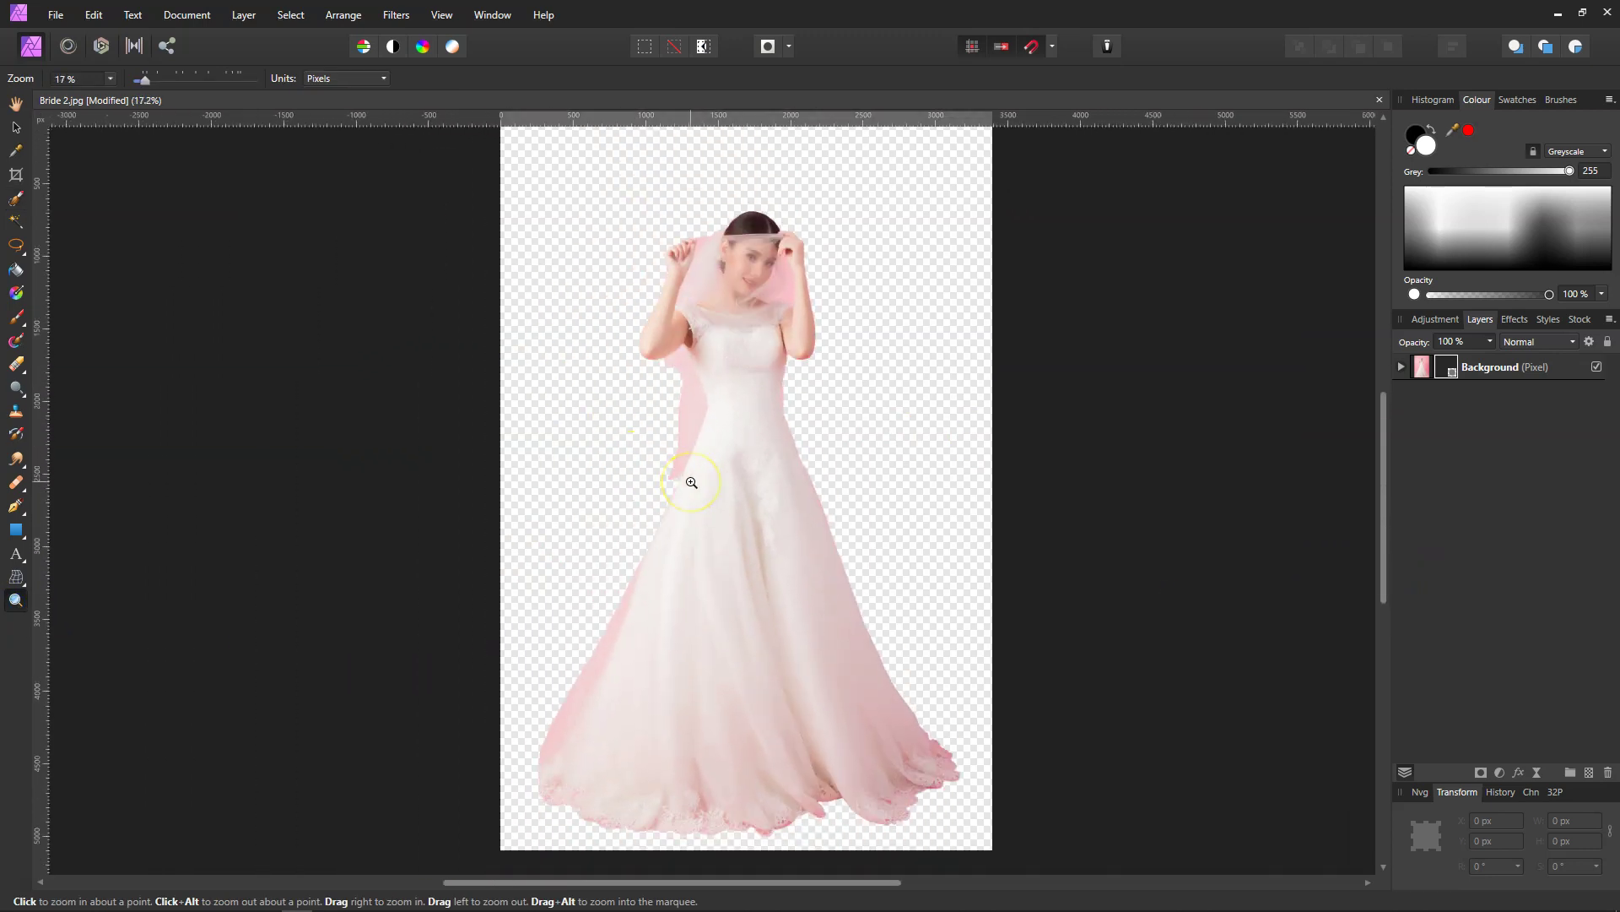